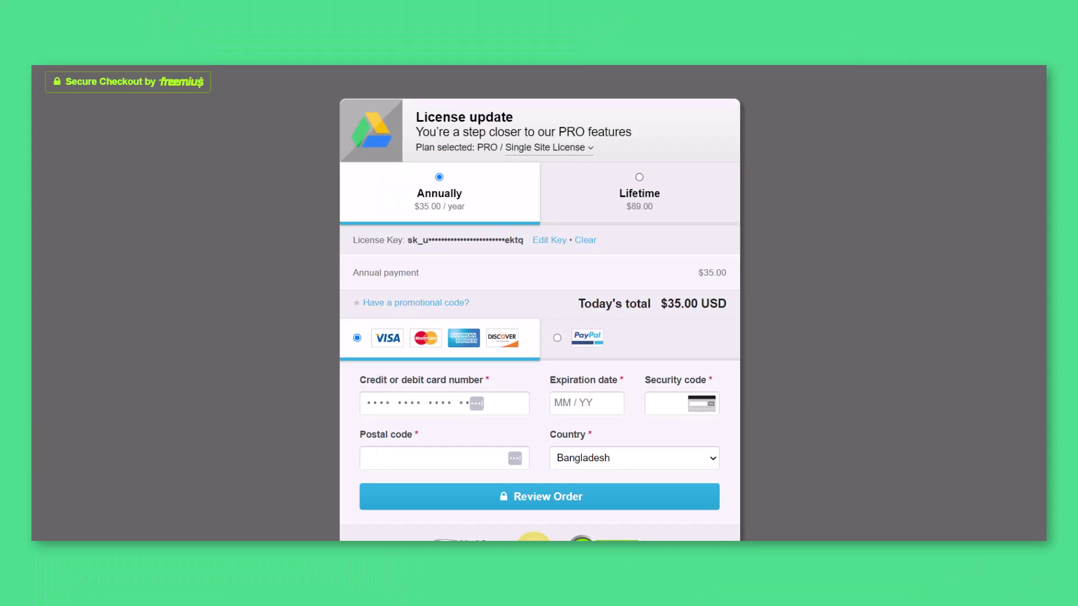
Paste the stored license key under 'Renewing or upgrading a license?' and apply it
{"action": "left_click", "coordinate": [561, 148]}
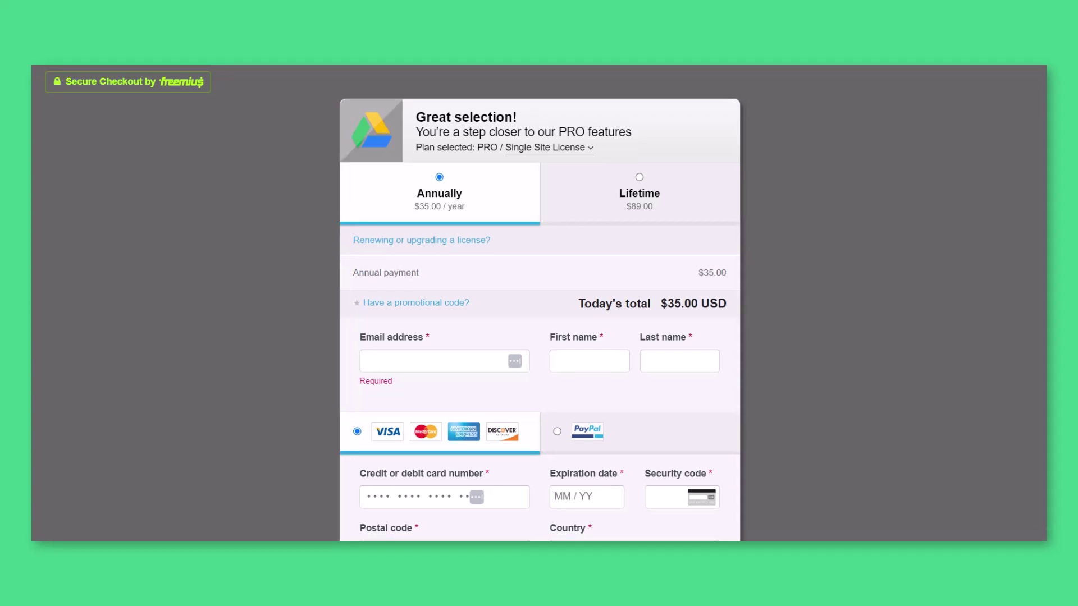
{"action": "left_click", "coordinate": [421, 240]}
{"action": "right_click", "coordinate": [475, 244]}
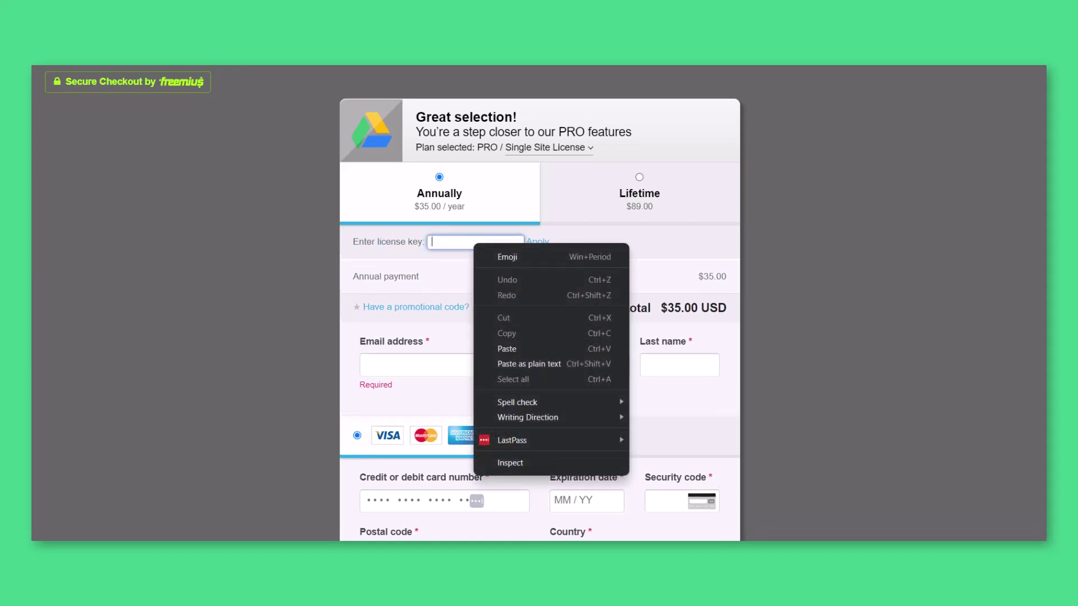
{"action": "left_click", "coordinate": [507, 348]}
{"action": "key", "text": "Return"}
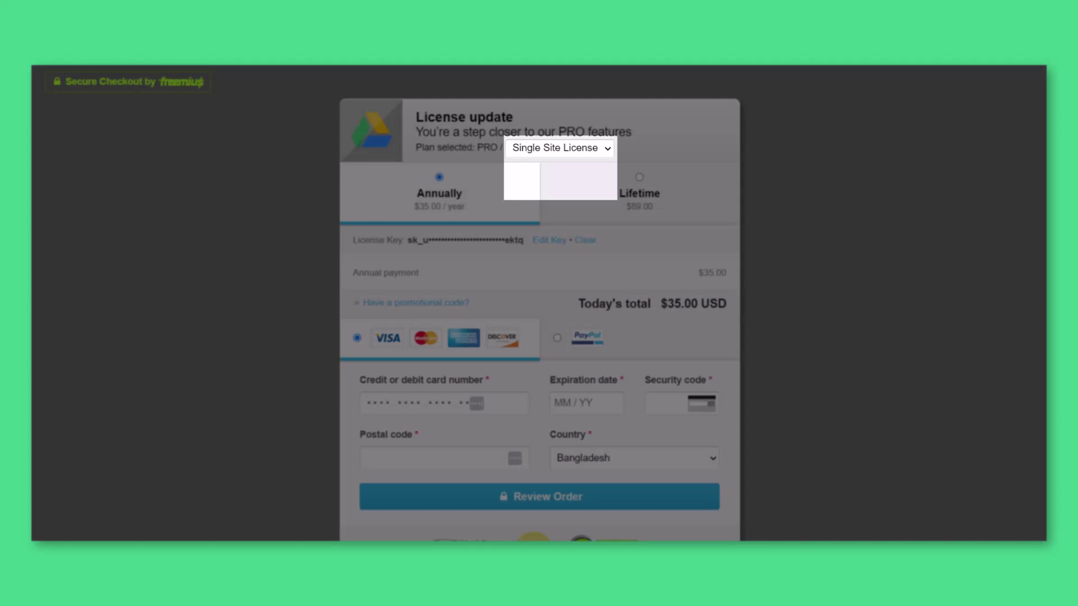
Choose the 100-Sites License with Lifetime billing, totalling $499.00 USD
{"action": "left_click", "coordinate": [547, 147]}
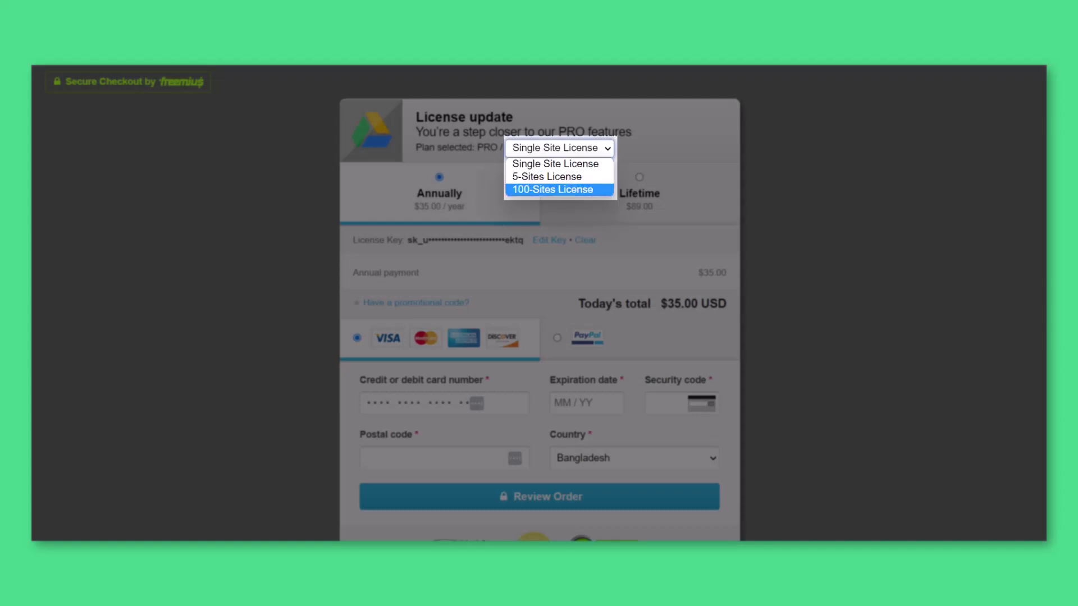
{"action": "key", "text": "Return"}
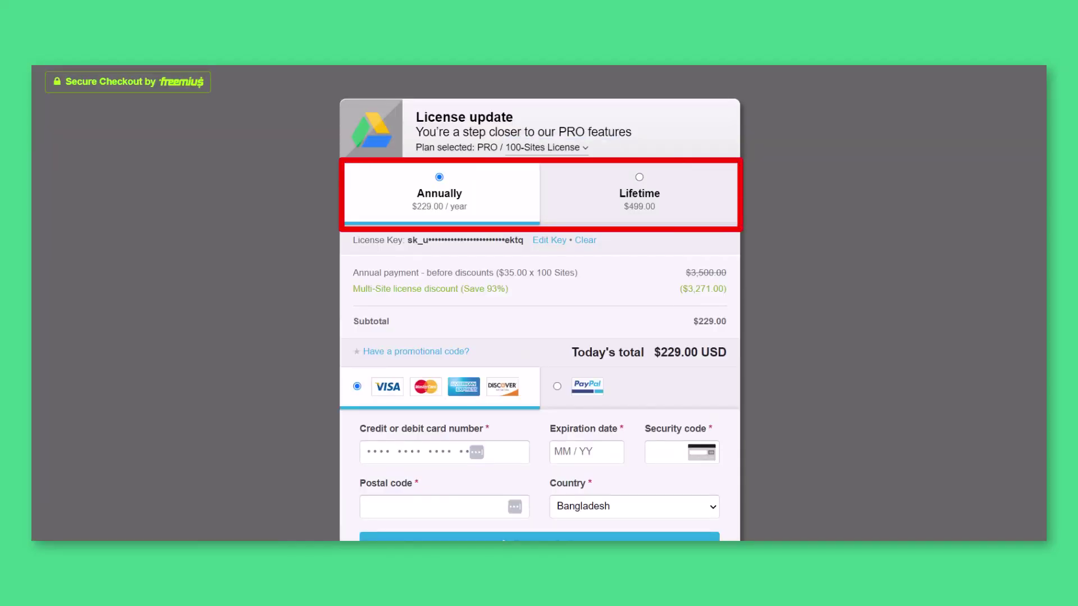
{"action": "key", "text": "Right"}
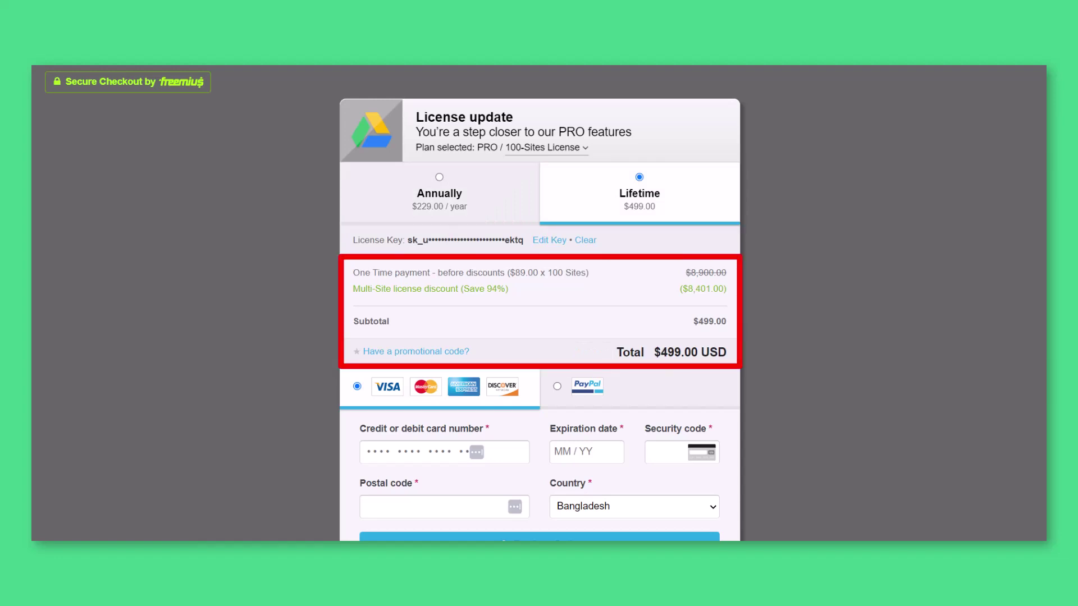
{"action": "scroll", "coordinate": [539, 303], "scroll_direction": "down", "scroll_amount": 2}
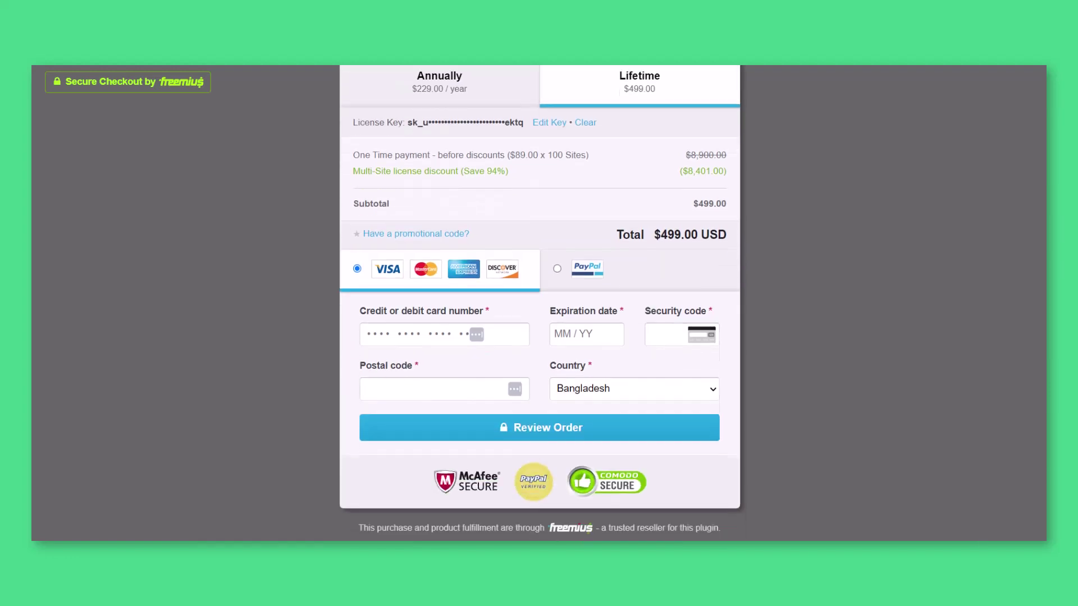
Paste the card number into the payment form and submit it for order review
{"action": "left_click", "coordinate": [450, 335]}
{"action": "right_click", "coordinate": [450, 334]}
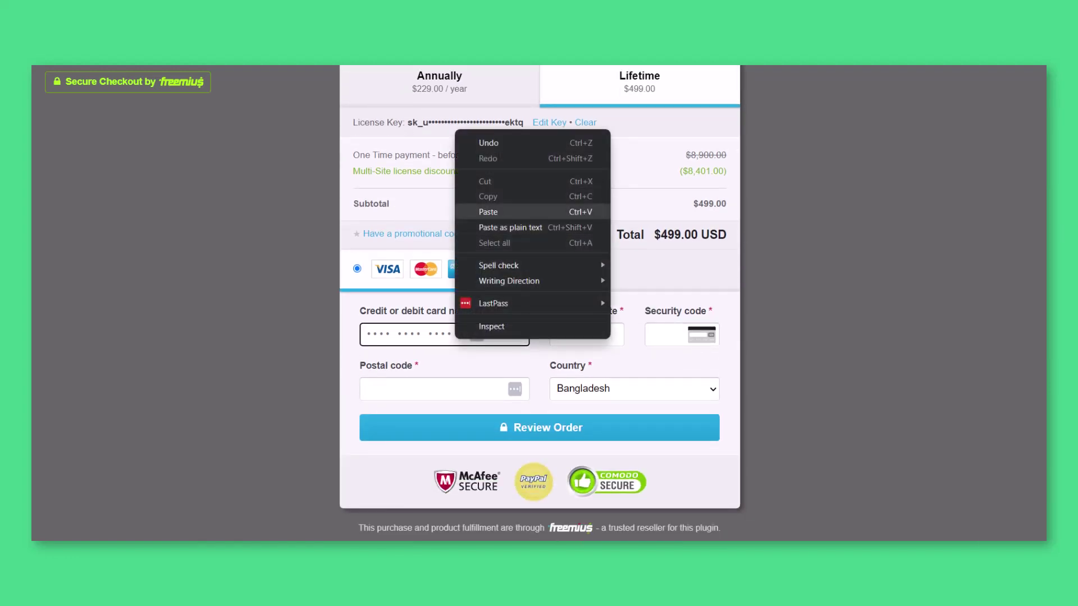
{"action": "left_click", "coordinate": [481, 212]}
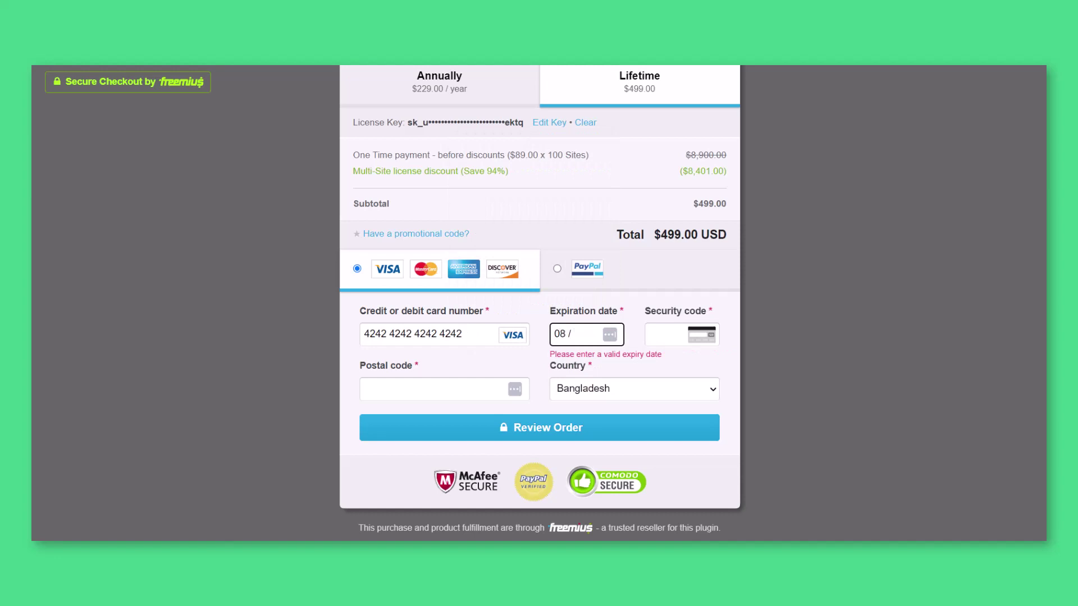
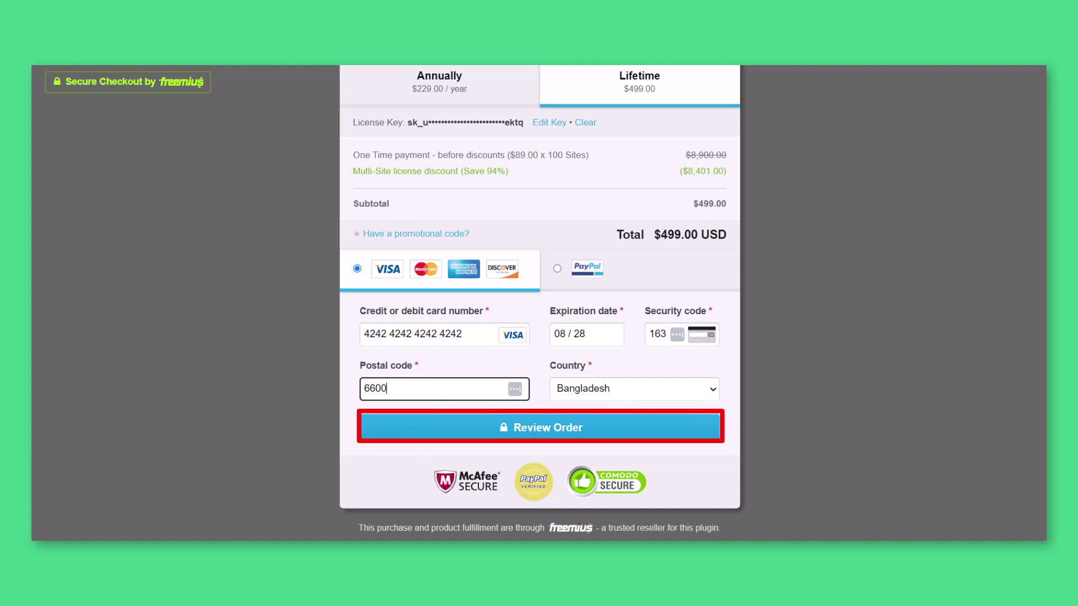
{"action": "key", "text": "Return"}
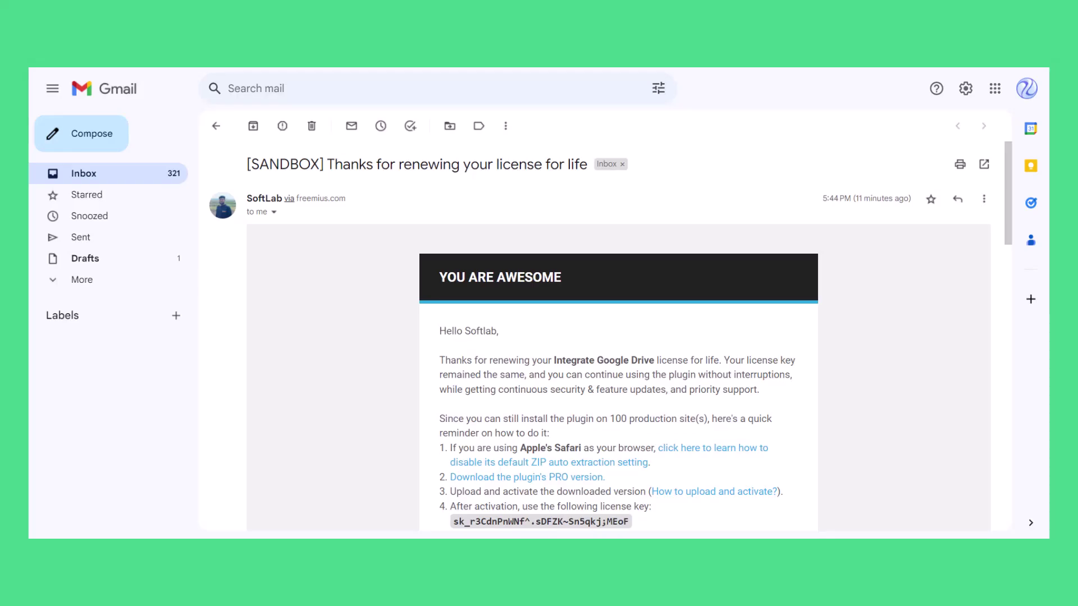
{"action": "scroll", "coordinate": [618, 337], "scroll_direction": "down", "scroll_amount": 2}
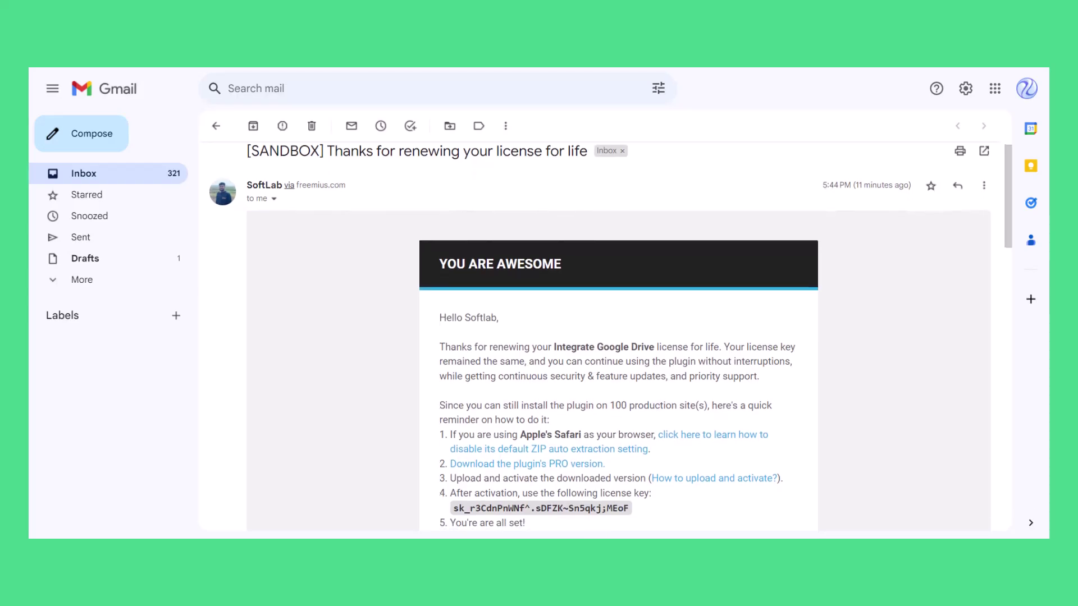
{"action": "scroll", "coordinate": [619, 337], "scroll_direction": "down", "scroll_amount": 1}
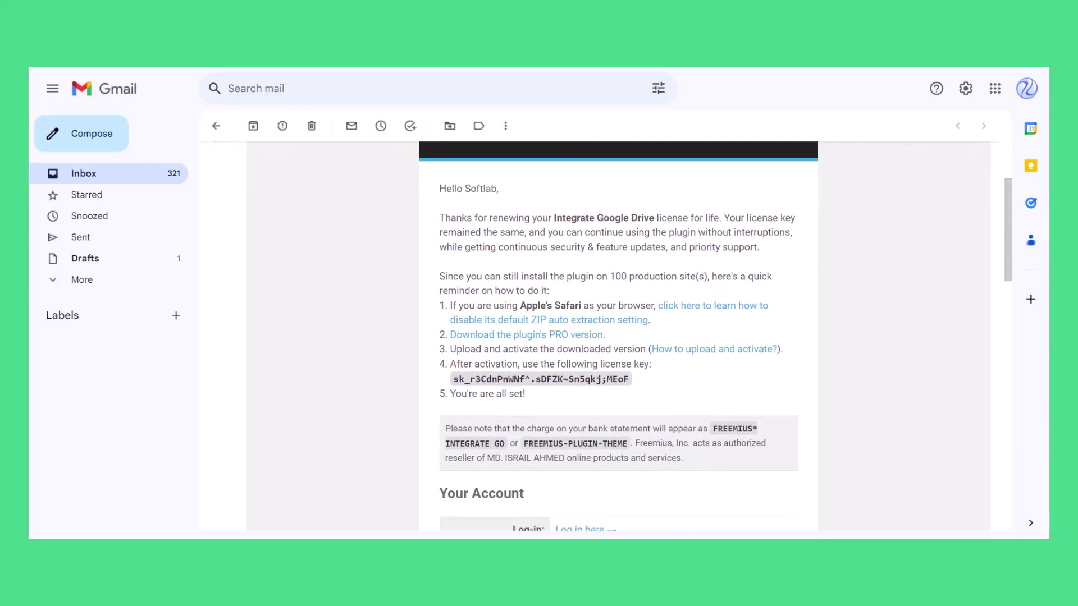